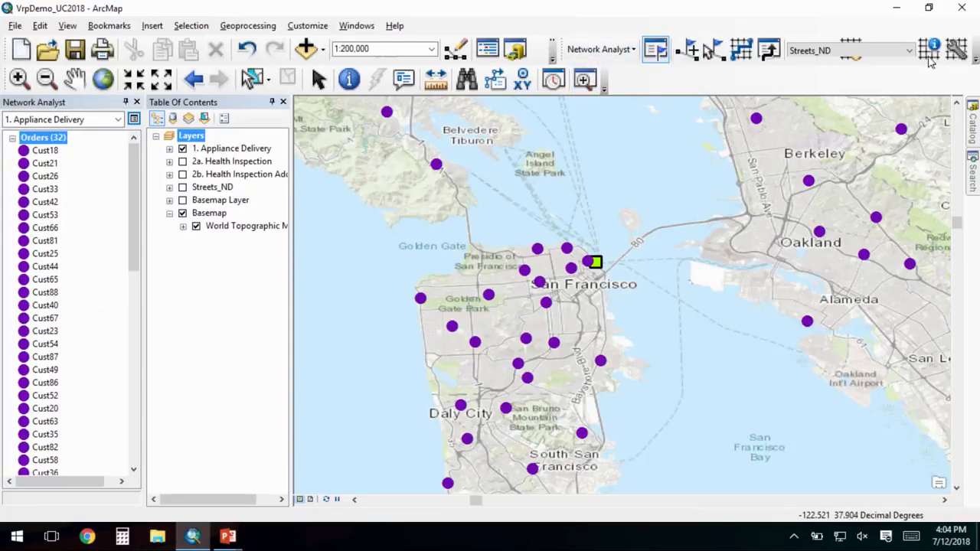
- Hide and reshow the Network Analyst window, and view the available types of new network analysis
{"action": "left_click", "coordinate": [659, 52]}
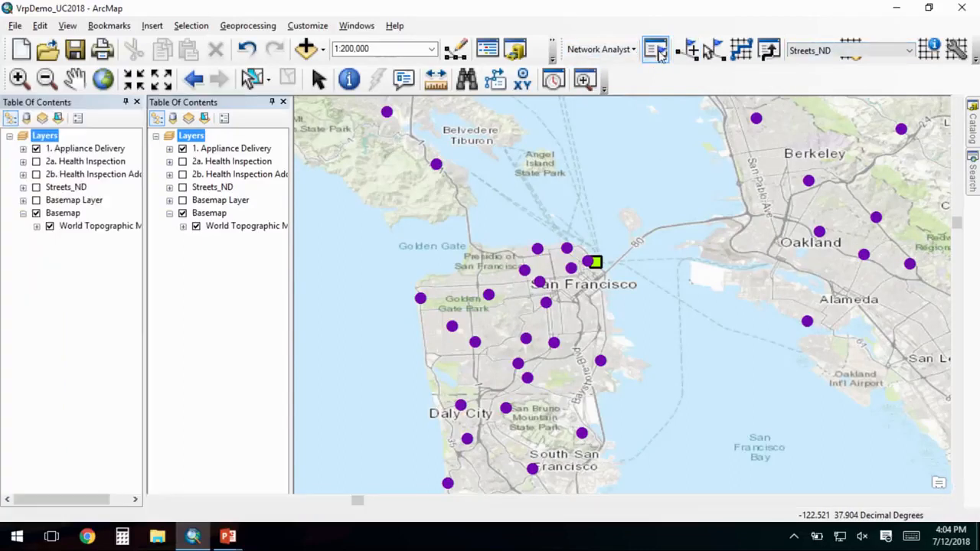
{"action": "left_click", "coordinate": [659, 52]}
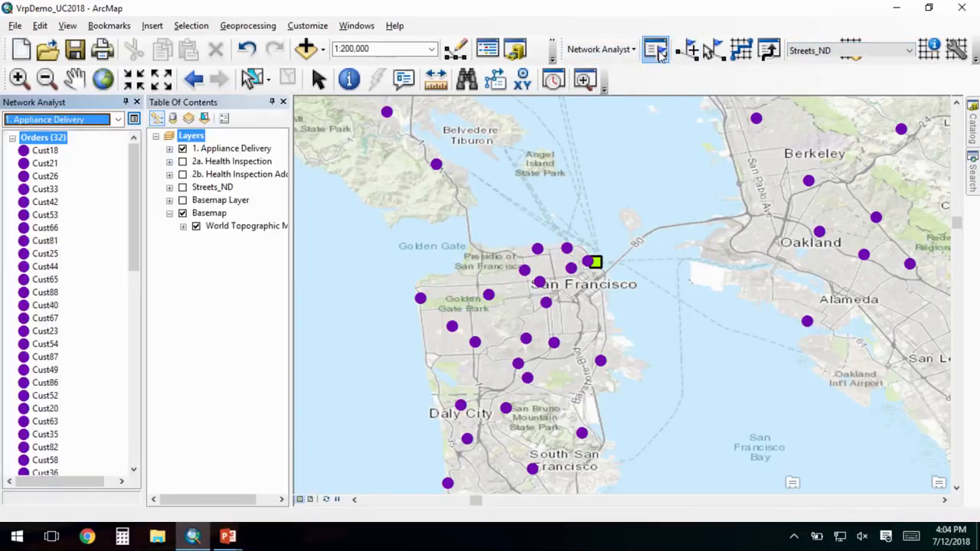
{"action": "left_click", "coordinate": [633, 50]}
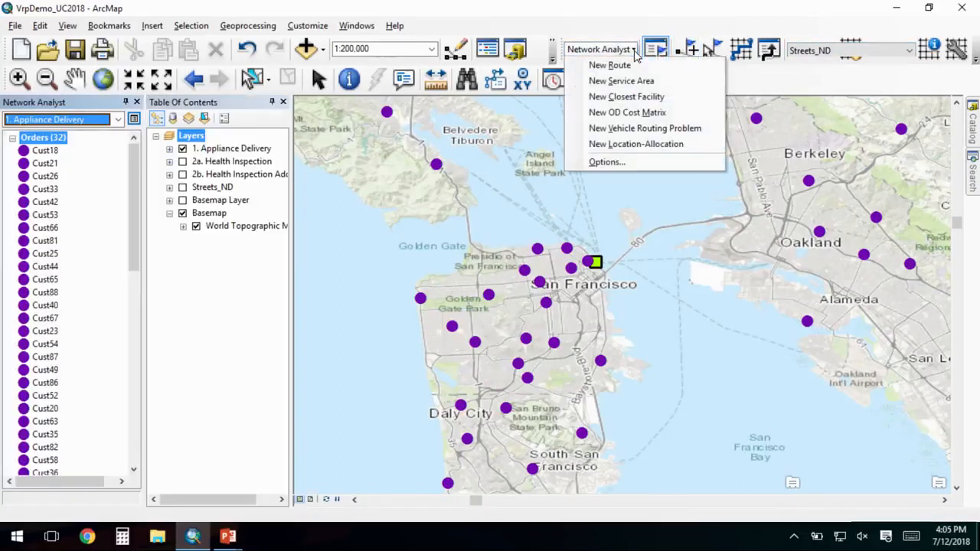
{"action": "left_click", "coordinate": [635, 51]}
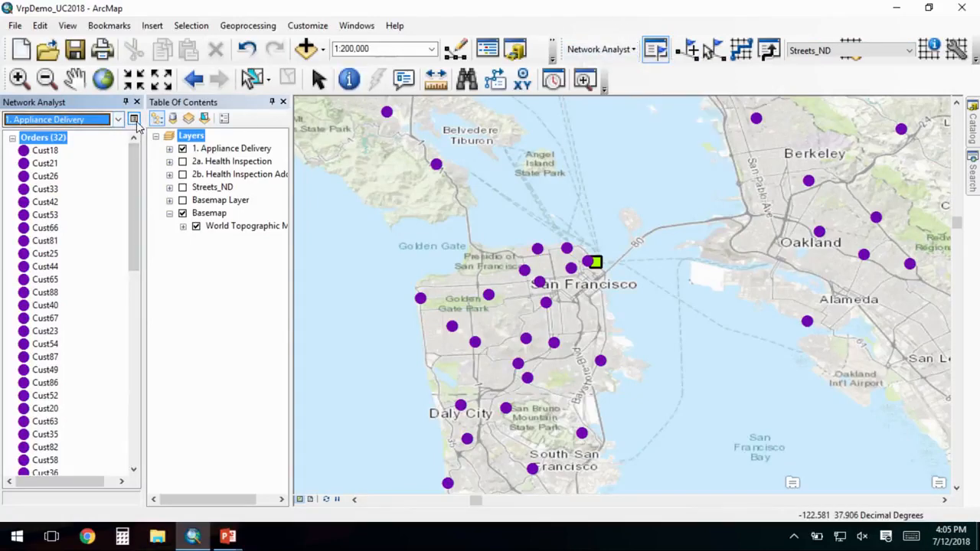
- Review the Appliance Delivery layer's analysis settings, highlighting the capacity count and the U-turns at junctions policy
{"action": "left_click", "coordinate": [134, 120]}
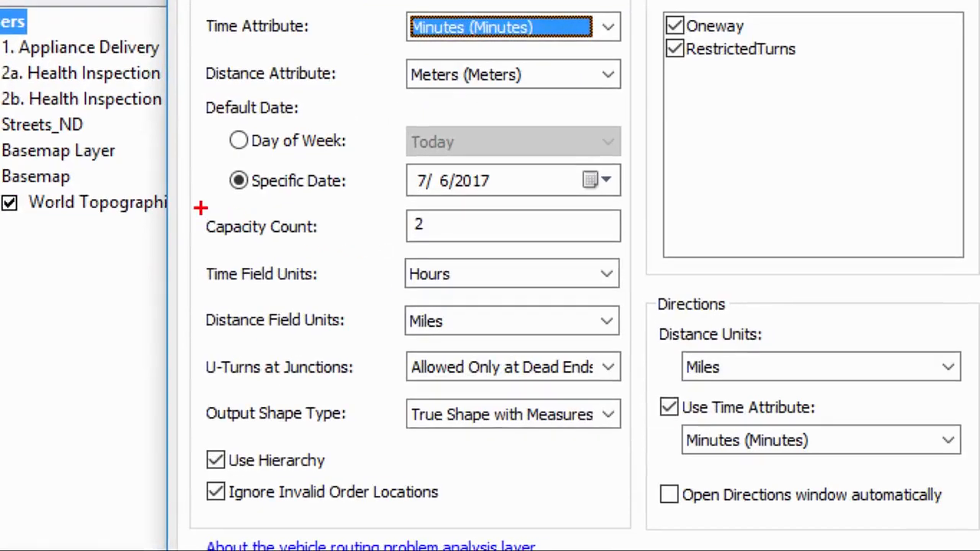
{"action": "mouse_move", "coordinate": [199, 208]}
{"action": "left_mouse_down"}
{"action": "mouse_move", "coordinate": [218, 238]}
{"action": "mouse_move", "coordinate": [444, 244]}
{"action": "left_mouse_up"}
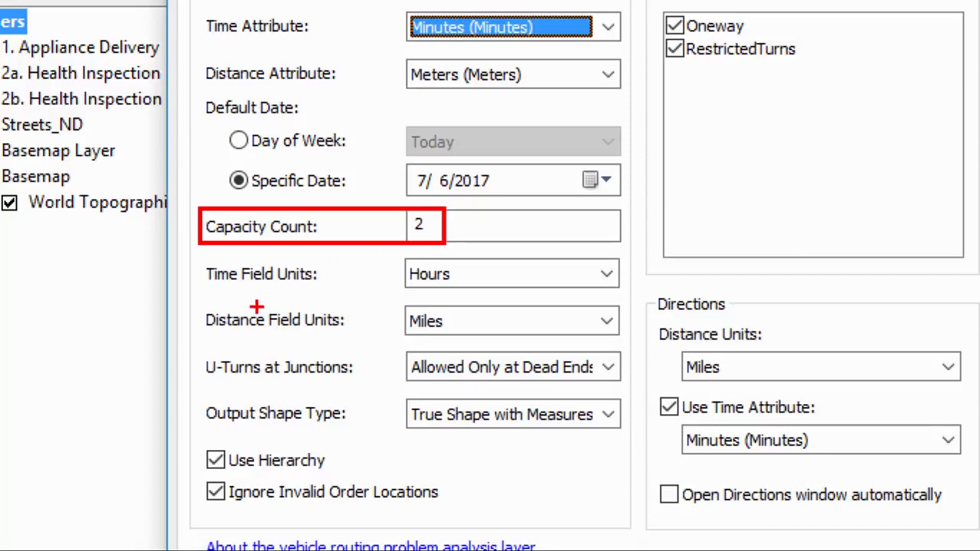
{"action": "mouse_move", "coordinate": [197, 346]}
{"action": "left_mouse_down"}
{"action": "mouse_move", "coordinate": [423, 392]}
{"action": "mouse_move", "coordinate": [625, 389]}
{"action": "left_mouse_up"}
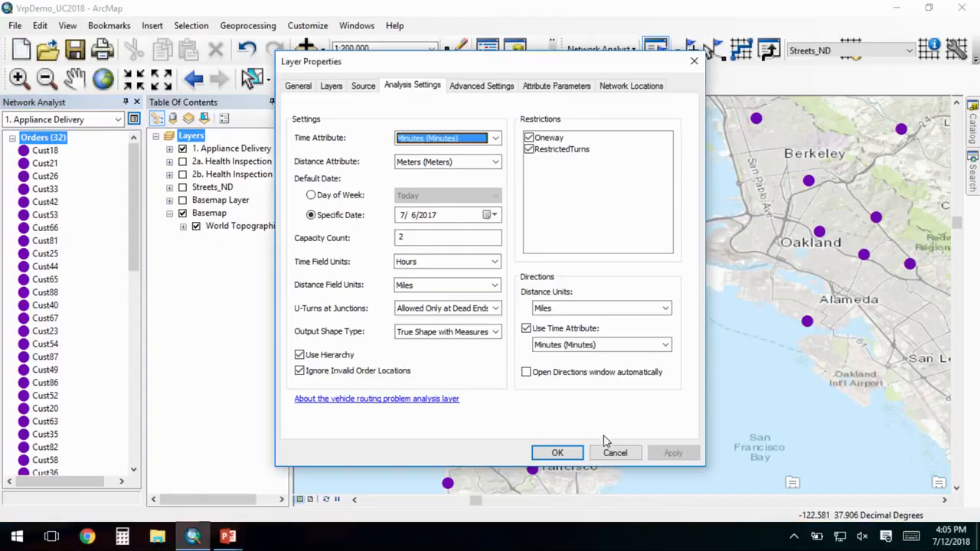
{"action": "left_click", "coordinate": [612, 454]}
- Open the attribute table of the Orders class and examine the ServiceTime, TimeWindowStart1 and TimeWindowEnd1 columns
{"action": "right_click", "coordinate": [46, 138]}
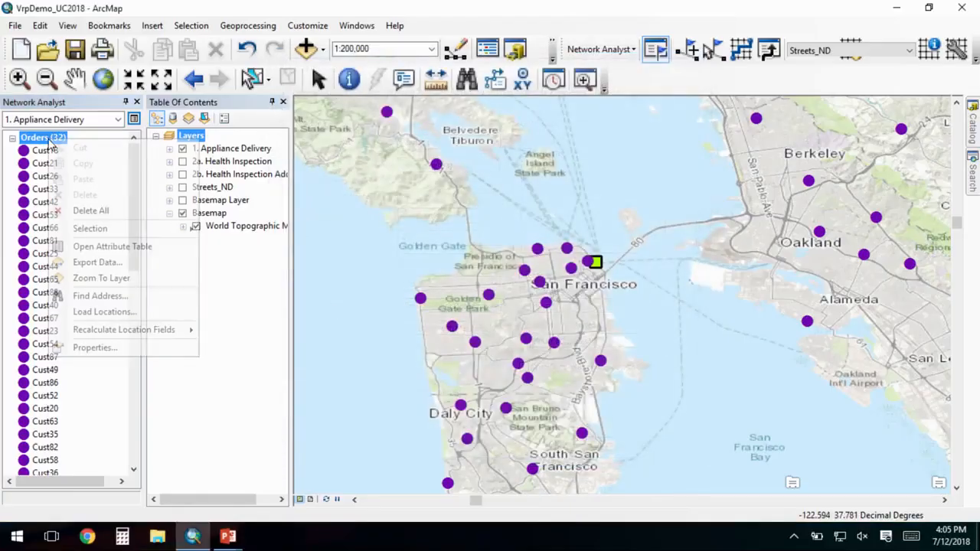
{"action": "left_click", "coordinate": [193, 247]}
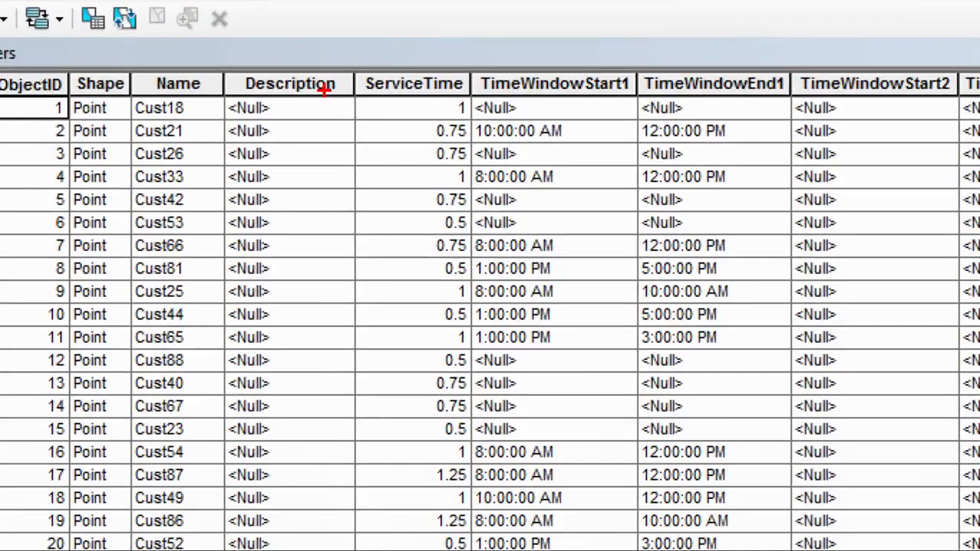
{"action": "mouse_move", "coordinate": [353, 66]}
{"action": "left_mouse_down"}
{"action": "mouse_move", "coordinate": [405, 120]}
{"action": "mouse_move", "coordinate": [470, 302]}
{"action": "mouse_move", "coordinate": [475, 548]}
{"action": "left_mouse_up"}
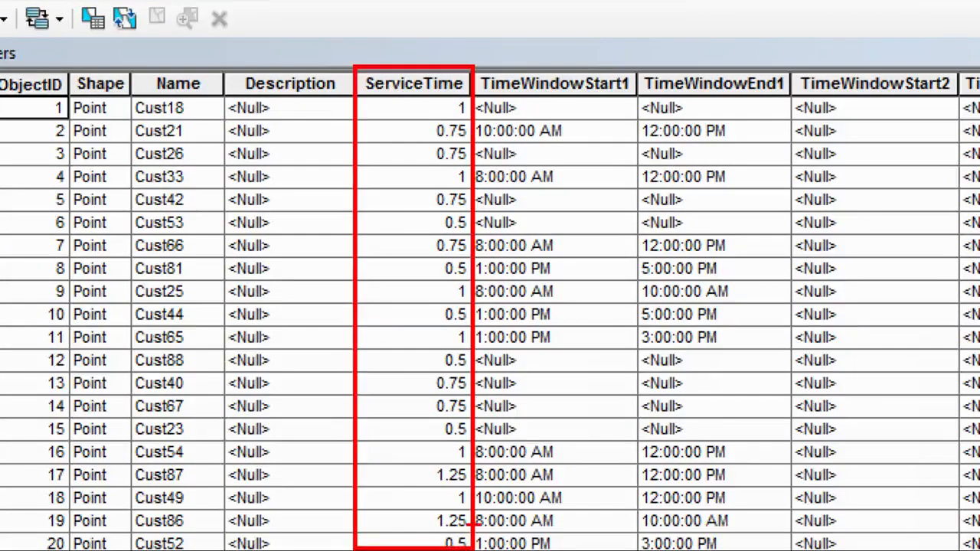
{"action": "key", "text": "b"}
{"action": "mouse_move", "coordinate": [421, 210]}
{"action": "left_mouse_down"}
{"action": "mouse_move", "coordinate": [460, 215]}
{"action": "mouse_move", "coordinate": [473, 234]}
{"action": "left_mouse_up"}
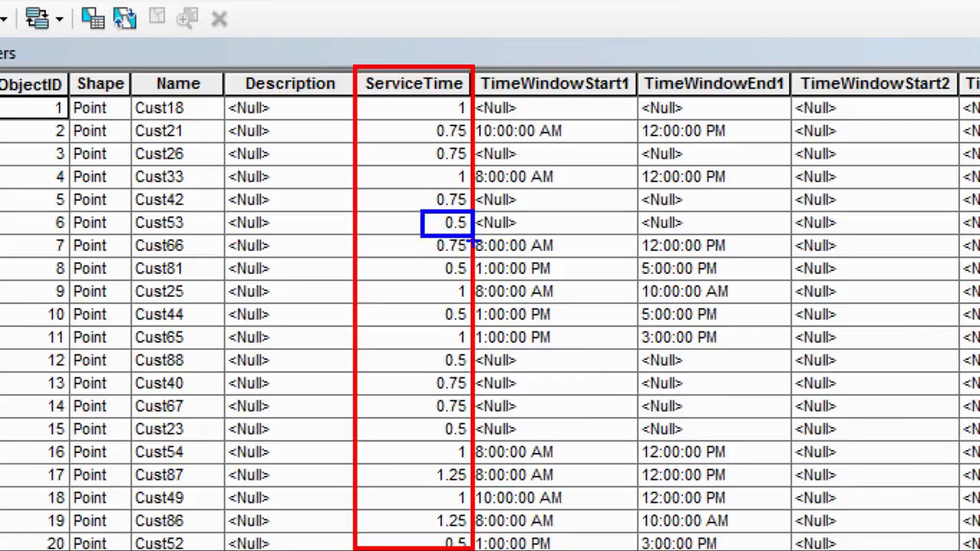
{"action": "left_click_drag", "start_coordinate": [427, 463], "coordinate": [468, 485]}
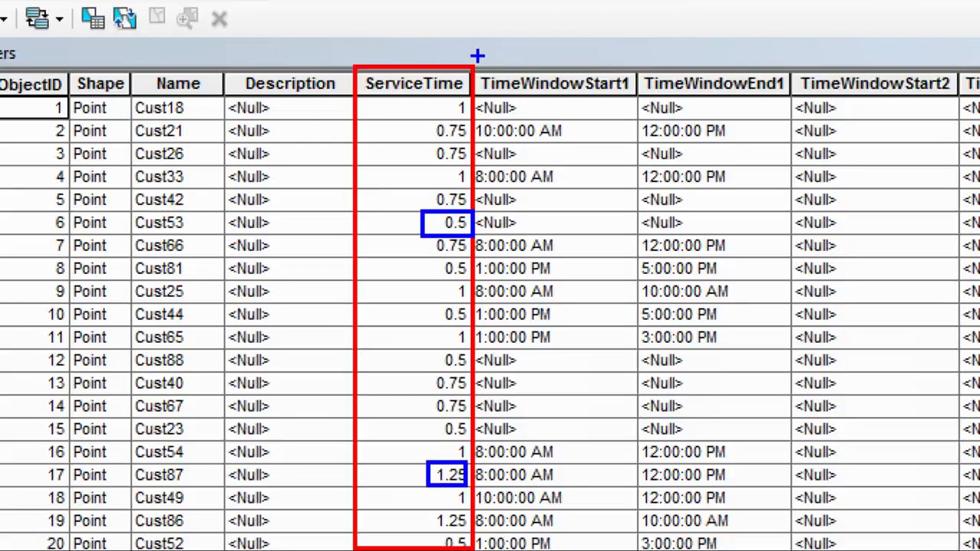
{"action": "mouse_move", "coordinate": [471, 66]}
{"action": "left_mouse_down"}
{"action": "mouse_move", "coordinate": [696, 198]}
{"action": "mouse_move", "coordinate": [744, 429]}
{"action": "mouse_move", "coordinate": [796, 549]}
{"action": "left_mouse_up"}
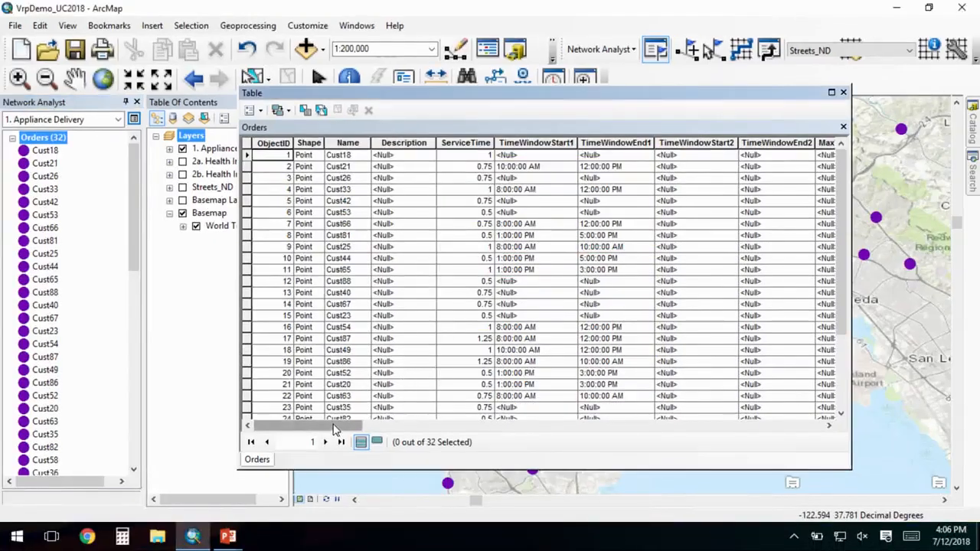
- Examine the DeliveryQuantities and PickupQuantities columns of the Orders table, marking orders that include pickups
{"action": "left_click_drag", "start_coordinate": [335, 430], "coordinate": [457, 430]}
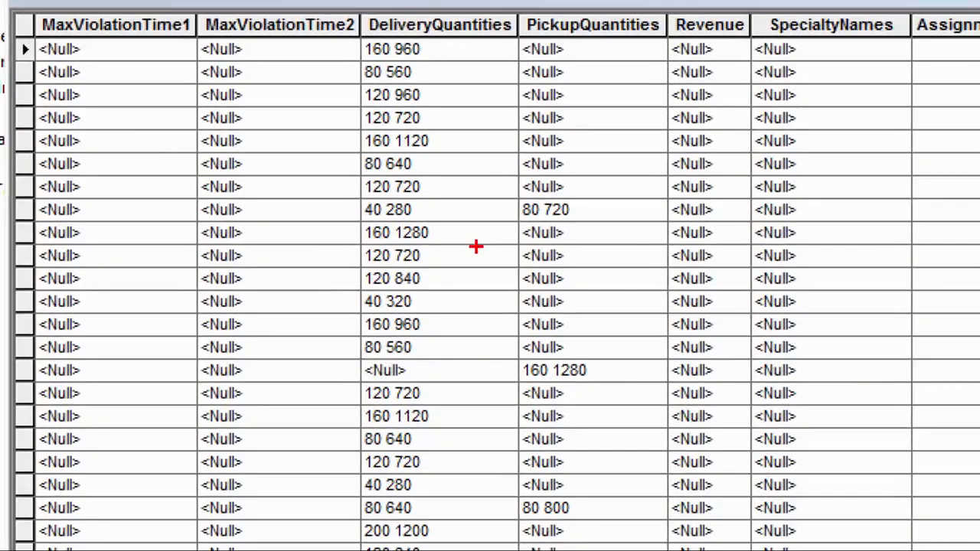
{"action": "left_click_drag", "start_coordinate": [358, 11], "coordinate": [668, 546]}
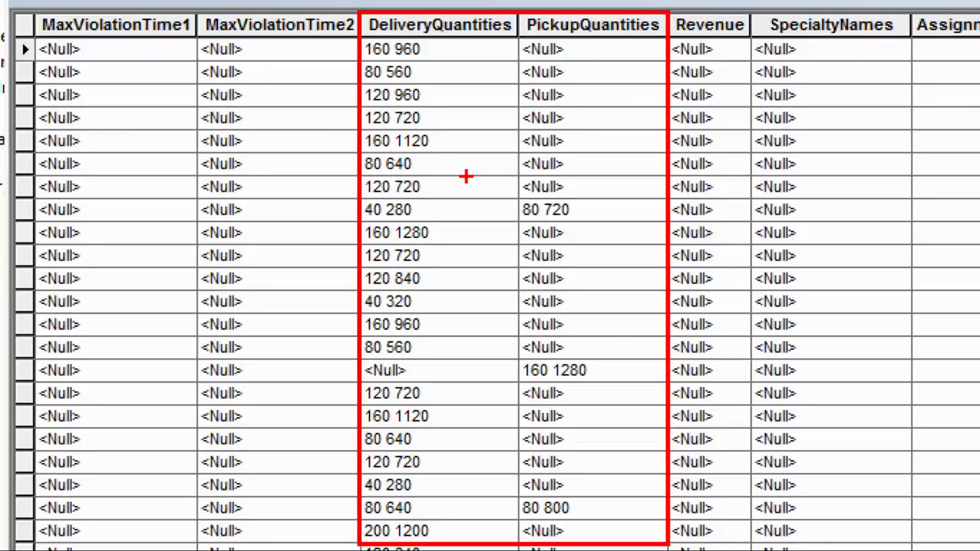
{"action": "key", "text": "b"}
{"action": "left_click_drag", "start_coordinate": [365, 59], "coordinate": [389, 58]}
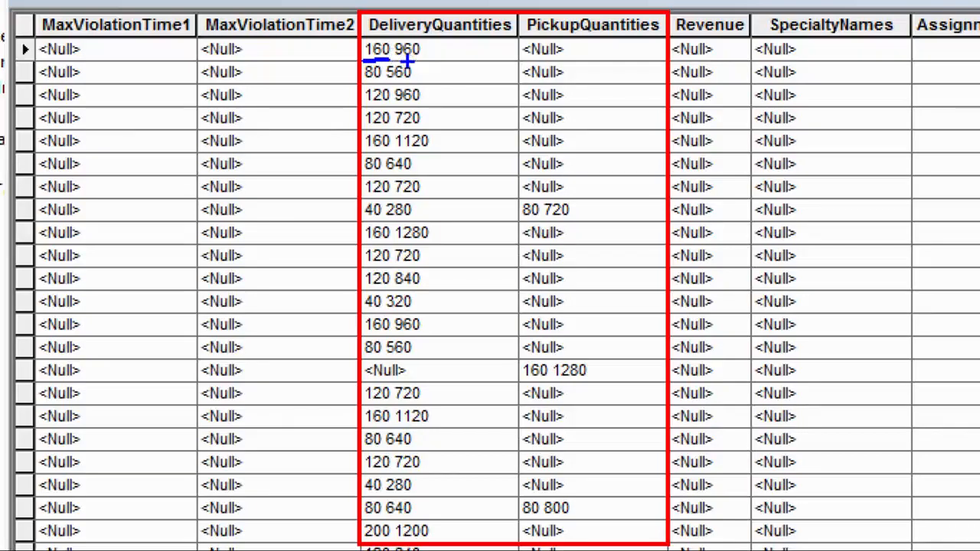
{"action": "left_click_drag", "start_coordinate": [400, 66], "coordinate": [413, 68]}
{"action": "mouse_move", "coordinate": [354, 197]}
{"action": "left_mouse_down"}
{"action": "mouse_move", "coordinate": [359, 224]}
{"action": "mouse_move", "coordinate": [587, 226]}
{"action": "left_mouse_up"}
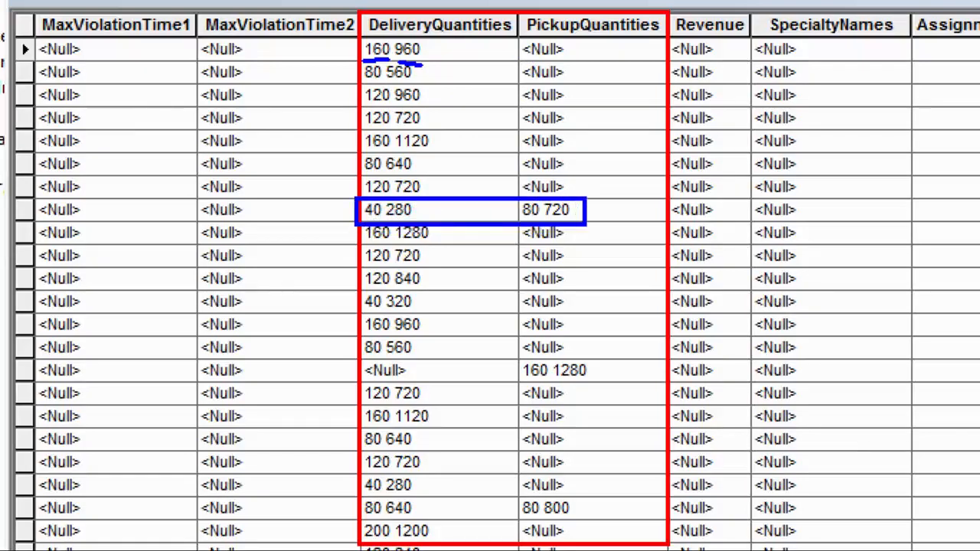
{"action": "mouse_move", "coordinate": [354, 356]}
{"action": "left_mouse_down"}
{"action": "mouse_move", "coordinate": [528, 378]}
{"action": "mouse_move", "coordinate": [640, 358]}
{"action": "left_mouse_up"}
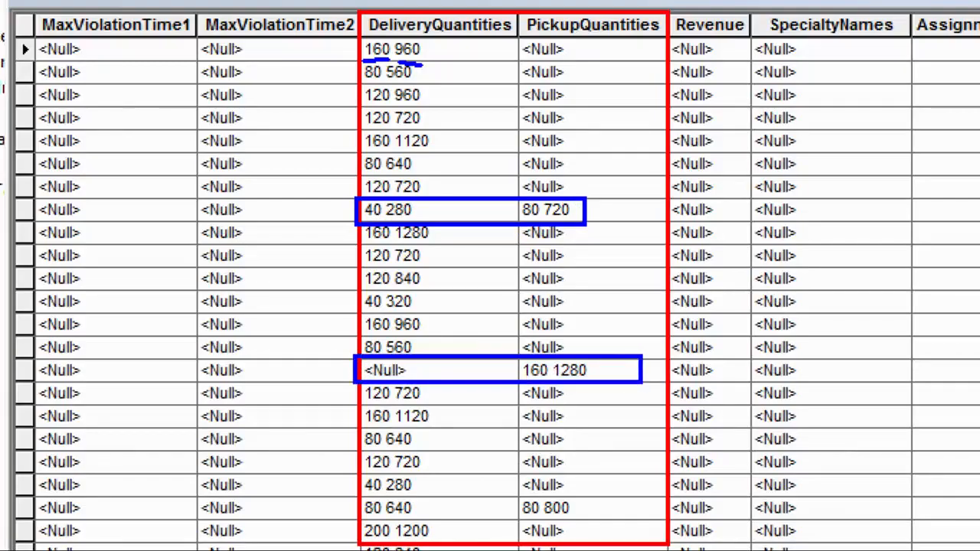
{"action": "key", "text": "Escape"}
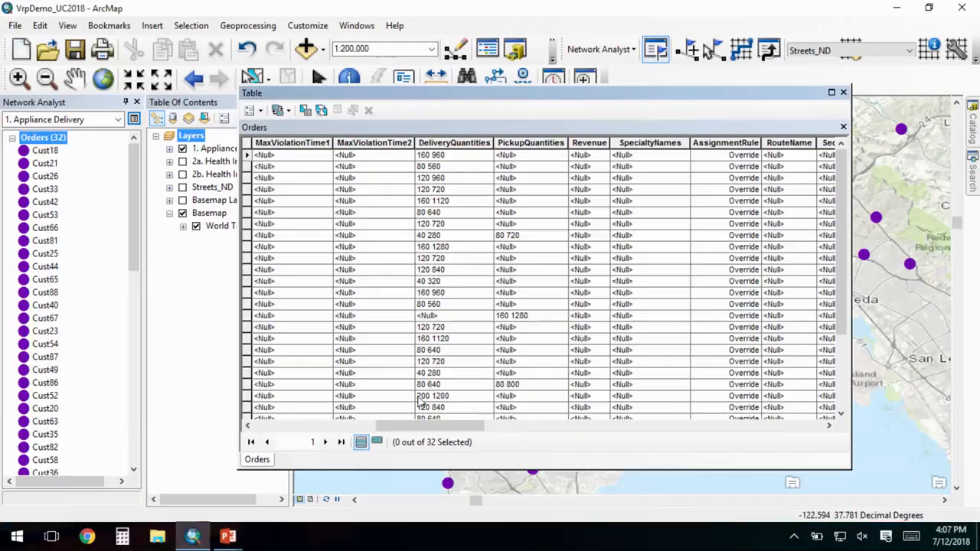
- Examine the CurbApproach column of the Orders table, and close the table
{"action": "mouse_move", "coordinate": [425, 425]}
{"action": "left_mouse_down"}
{"action": "mouse_move", "coordinate": [580, 423]}
{"action": "mouse_move", "coordinate": [644, 426]}
{"action": "mouse_move", "coordinate": [494, 423]}
{"action": "mouse_move", "coordinate": [712, 437]}
{"action": "mouse_move", "coordinate": [770, 428]}
{"action": "left_mouse_up"}
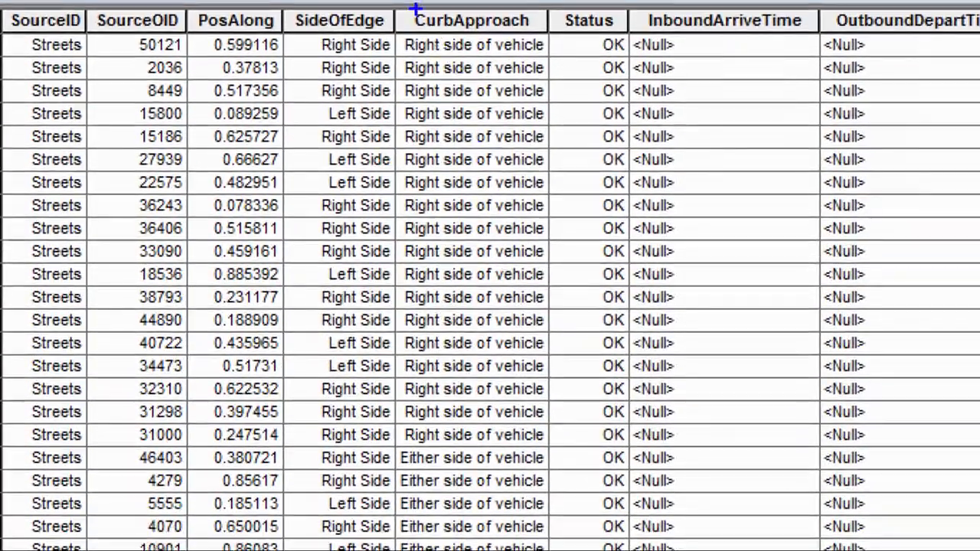
{"action": "left_click", "coordinate": [402, 18]}
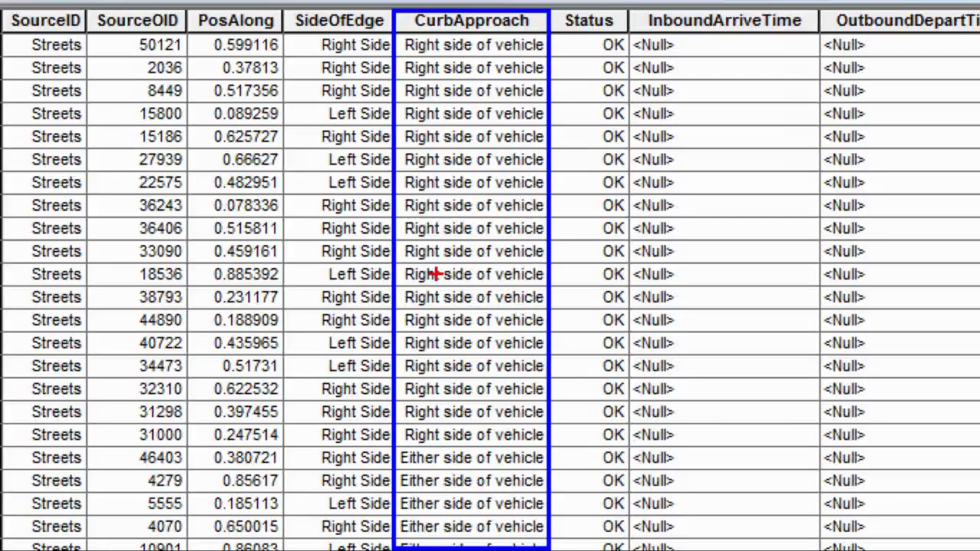
{"action": "left_click_drag", "start_coordinate": [399, 288], "coordinate": [551, 309]}
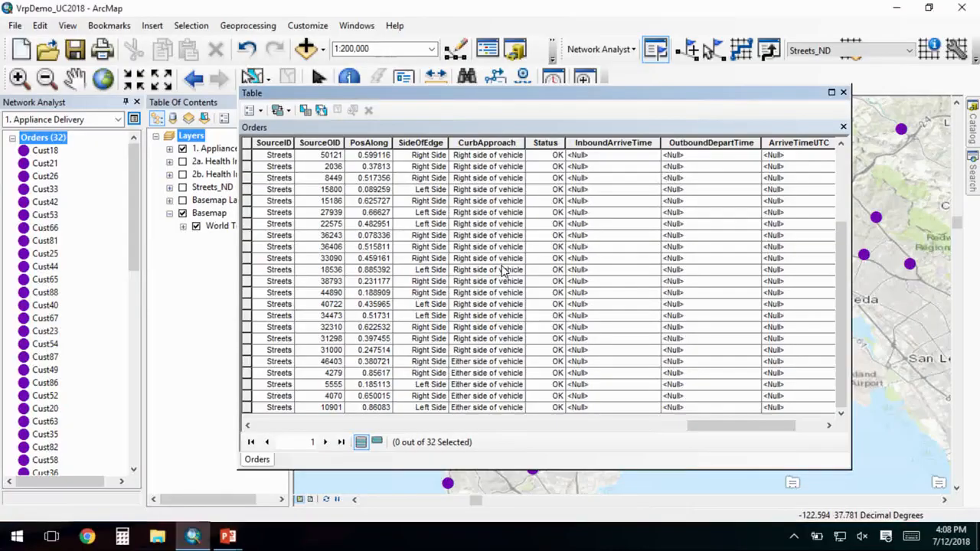
{"action": "left_click", "coordinate": [844, 92]}
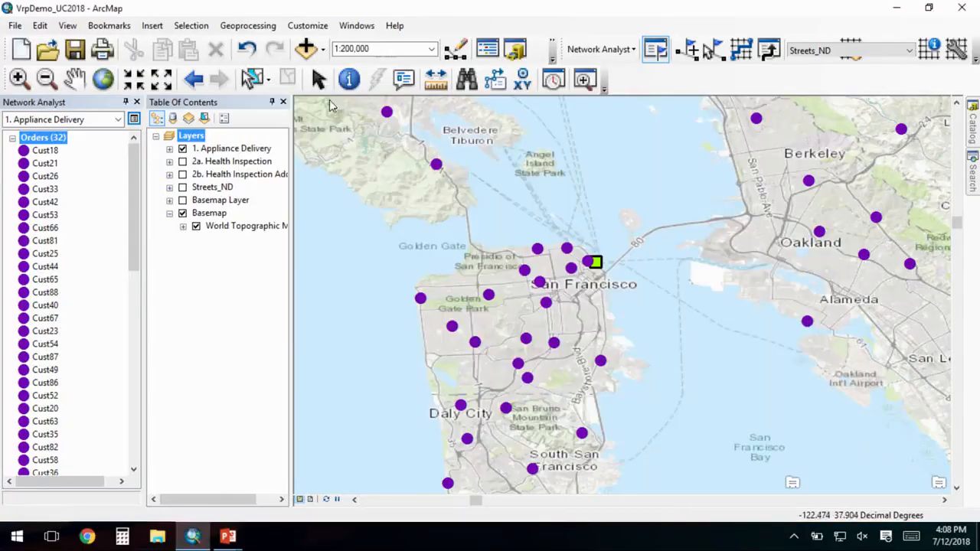
- Open the attribute table of the Routes class and examine the start and end depot names and the earliest and latest start times
{"action": "scroll", "coordinate": [67, 264], "scroll_direction": "down", "scroll_amount": 8}
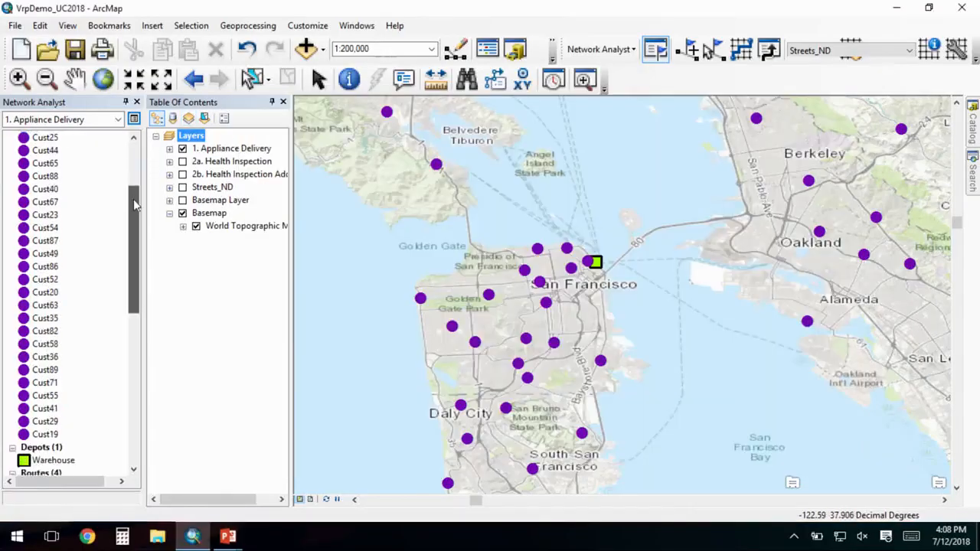
{"action": "right_click", "coordinate": [68, 265]}
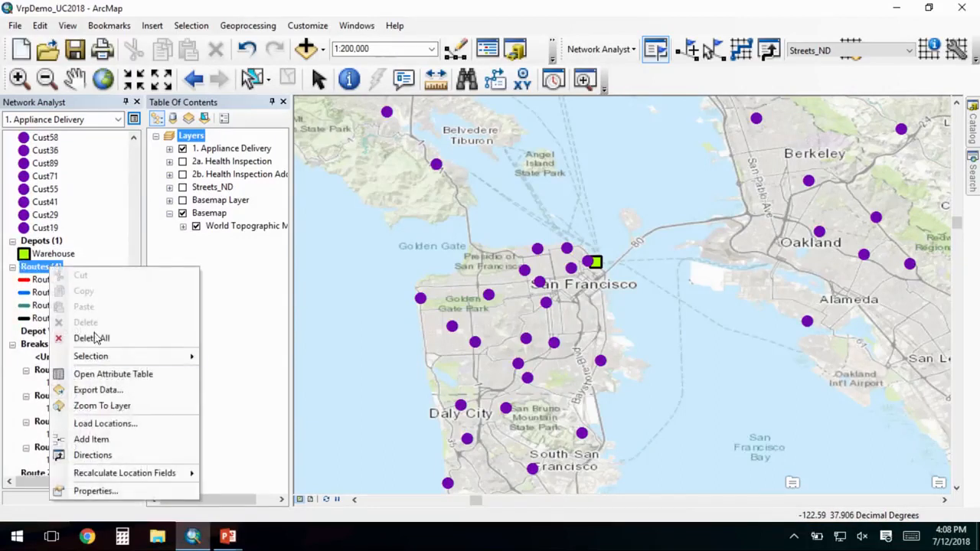
{"action": "left_click", "coordinate": [128, 375]}
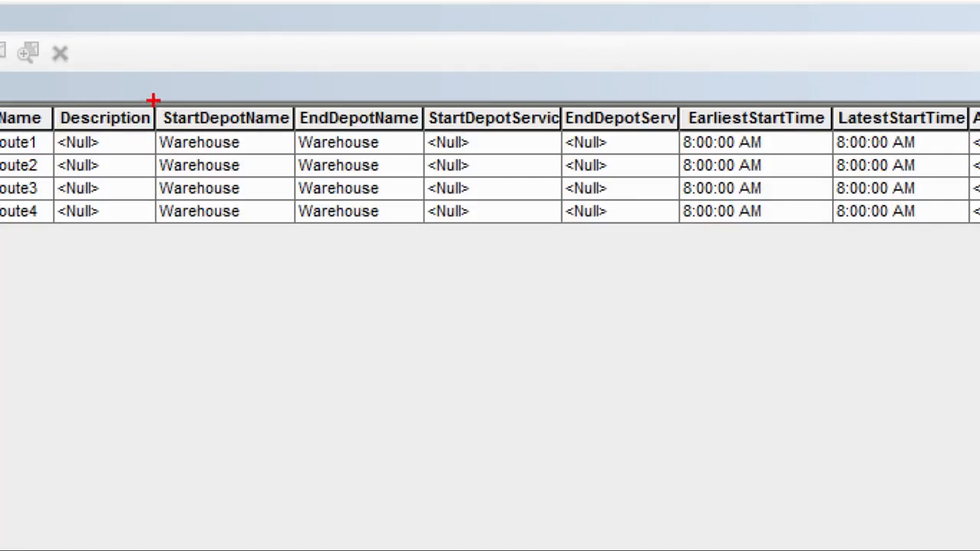
{"action": "mouse_move", "coordinate": [154, 100]}
{"action": "left_mouse_down"}
{"action": "mouse_move", "coordinate": [192, 136]}
{"action": "mouse_move", "coordinate": [383, 232]}
{"action": "mouse_move", "coordinate": [425, 230]}
{"action": "left_mouse_up"}
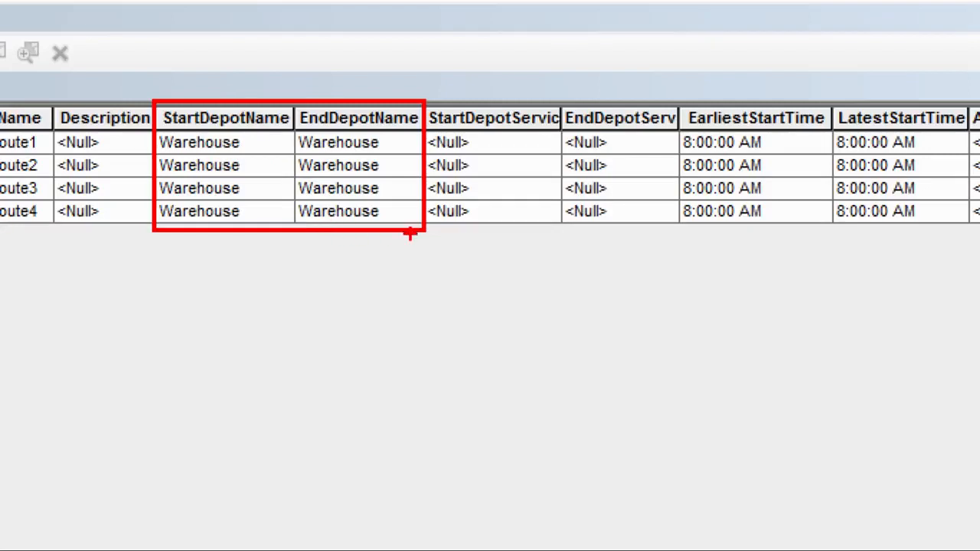
{"action": "mouse_move", "coordinate": [675, 104]}
{"action": "left_mouse_down"}
{"action": "mouse_move", "coordinate": [947, 234]}
{"action": "mouse_move", "coordinate": [969, 231]}
{"action": "left_mouse_up"}
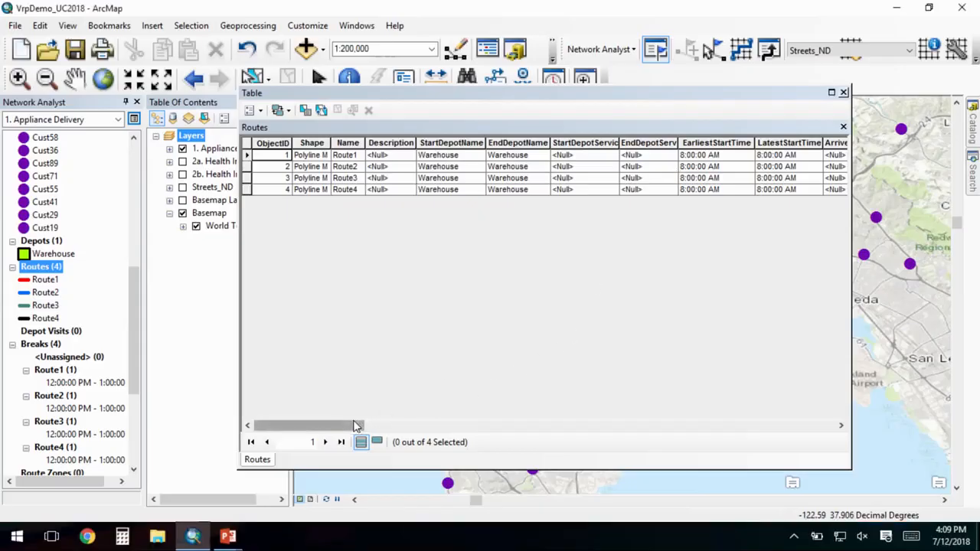
- Examine the Routes table's capacities, costs per unit time and distance, MaxOrderCount and MaxTotalTime, and close the table
{"action": "left_click_drag", "start_coordinate": [378, 426], "coordinate": [456, 426]}
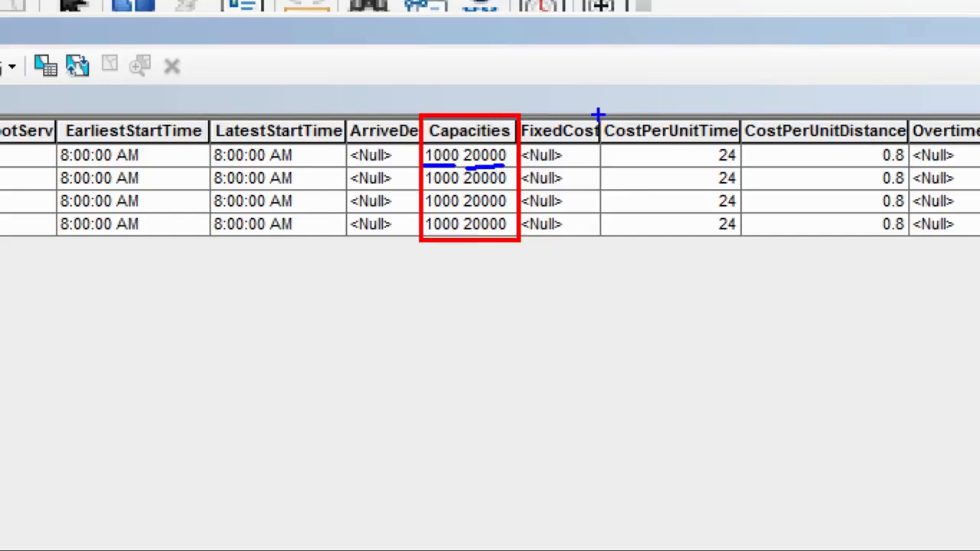
{"action": "mouse_move", "coordinate": [598, 114]}
{"action": "left_mouse_down"}
{"action": "mouse_move", "coordinate": [814, 191]}
{"action": "mouse_move", "coordinate": [916, 243]}
{"action": "left_mouse_up"}
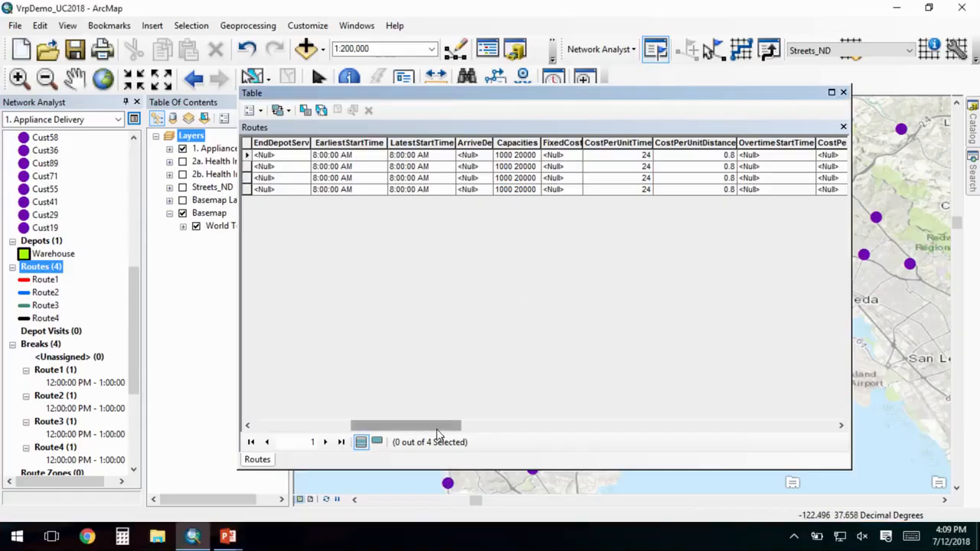
{"action": "left_click_drag", "start_coordinate": [441, 429], "coordinate": [530, 442]}
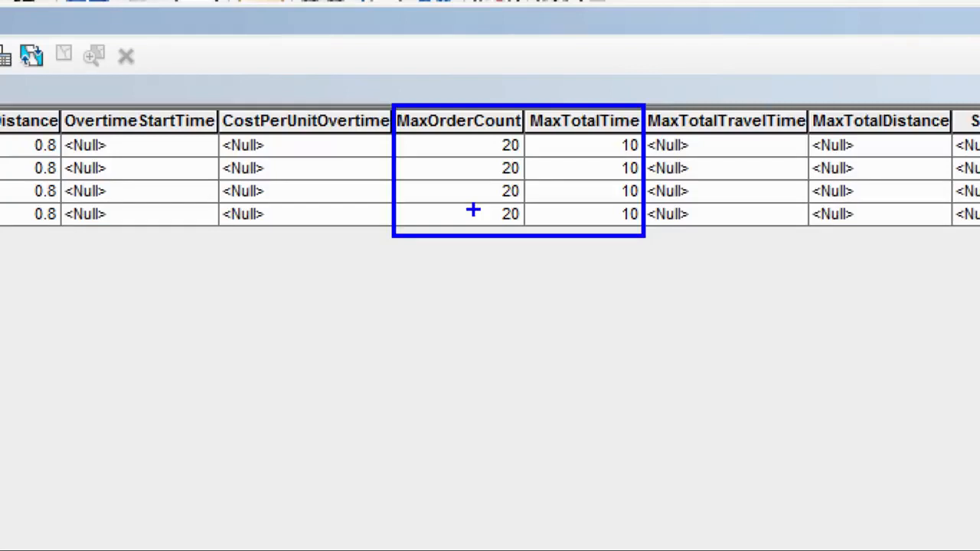
{"action": "key", "text": "r"}
{"action": "left_click_drag", "start_coordinate": [604, 210], "coordinate": [604, 143]}
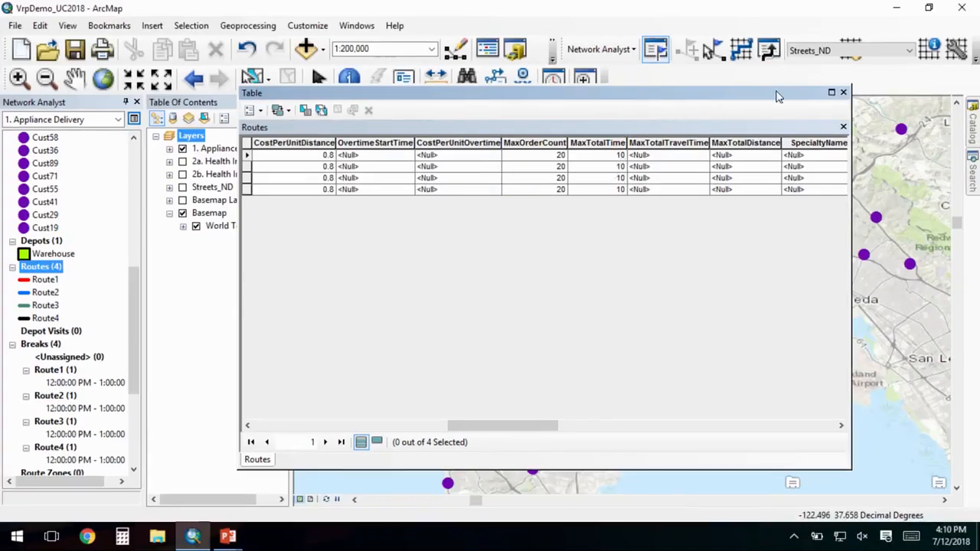
{"action": "left_click", "coordinate": [843, 93]}
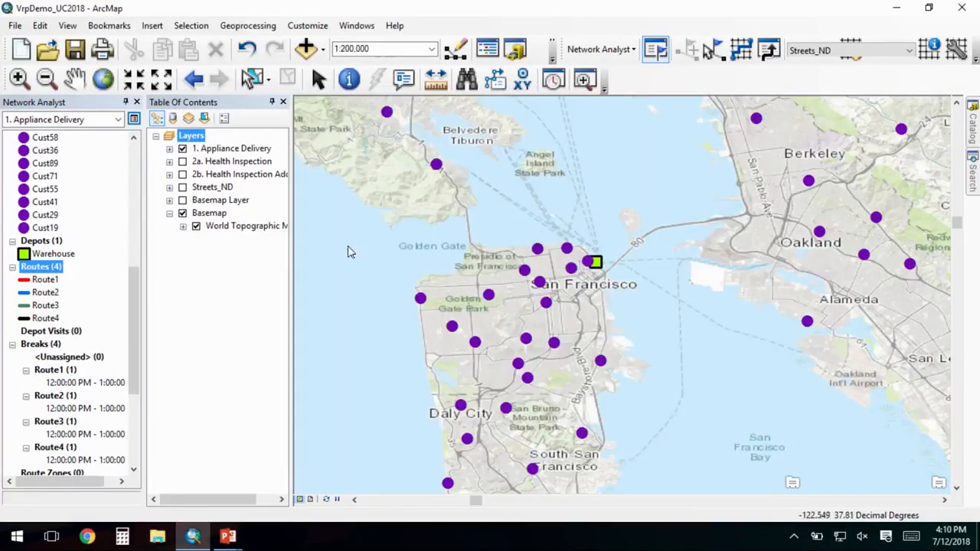
- Open the properties of Route1's break, mark the TimeWindowStart, TimeWindowEnd, ServiceTime and IsPaid attributes, and close them without changes
{"action": "left_click_drag", "start_coordinate": [135, 290], "coordinate": [136, 317]}
{"action": "double_click", "coordinate": [111, 309]}
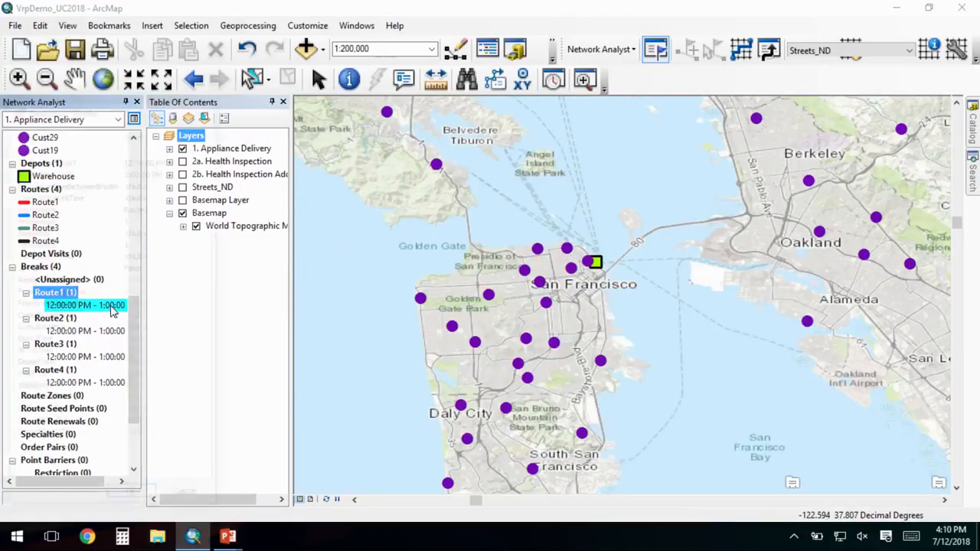
{"action": "left_click_drag", "start_coordinate": [122, 123], "coordinate": [564, 83]}
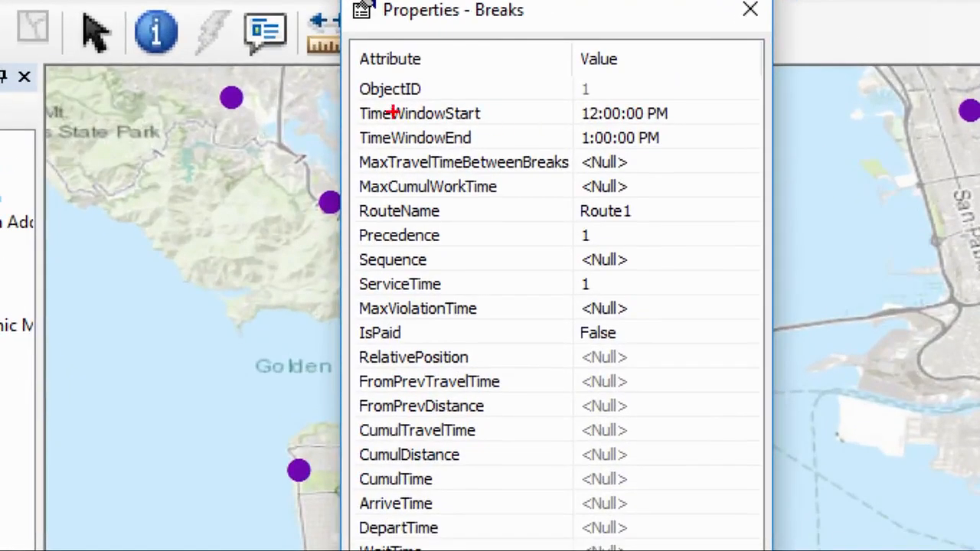
{"action": "mouse_move", "coordinate": [351, 93]}
{"action": "left_mouse_down"}
{"action": "mouse_move", "coordinate": [587, 159]}
{"action": "mouse_move", "coordinate": [713, 161]}
{"action": "left_mouse_up"}
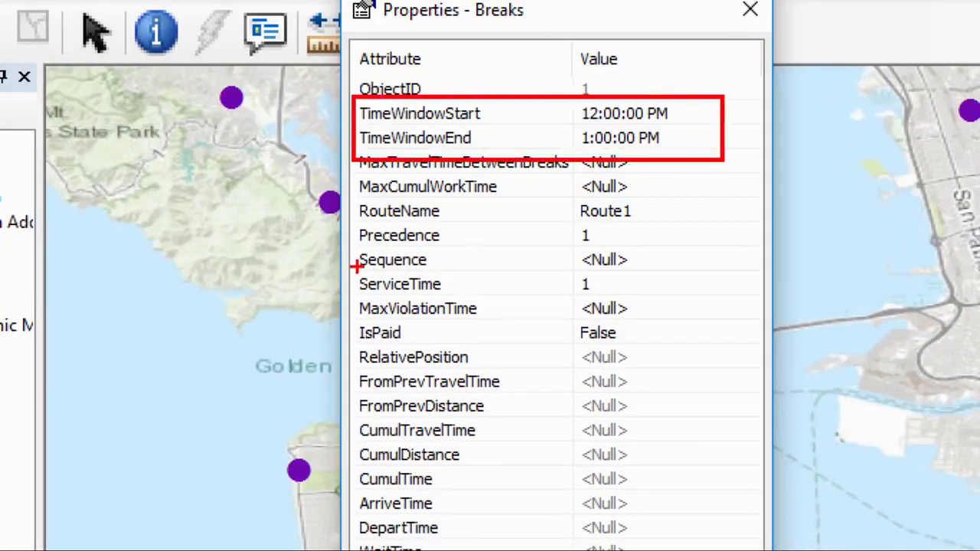
{"action": "left_click_drag", "start_coordinate": [356, 269], "coordinate": [622, 297]}
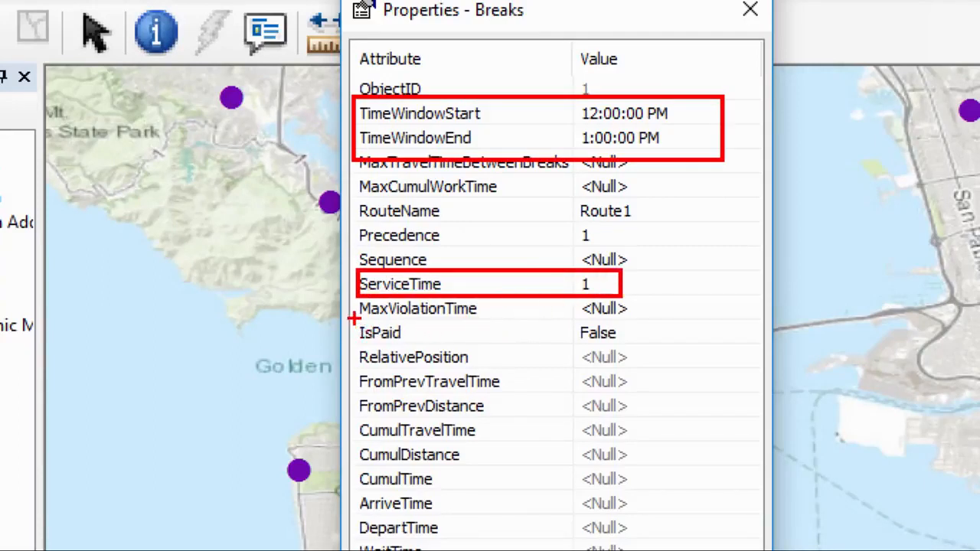
{"action": "left_click_drag", "start_coordinate": [354, 320], "coordinate": [490, 346]}
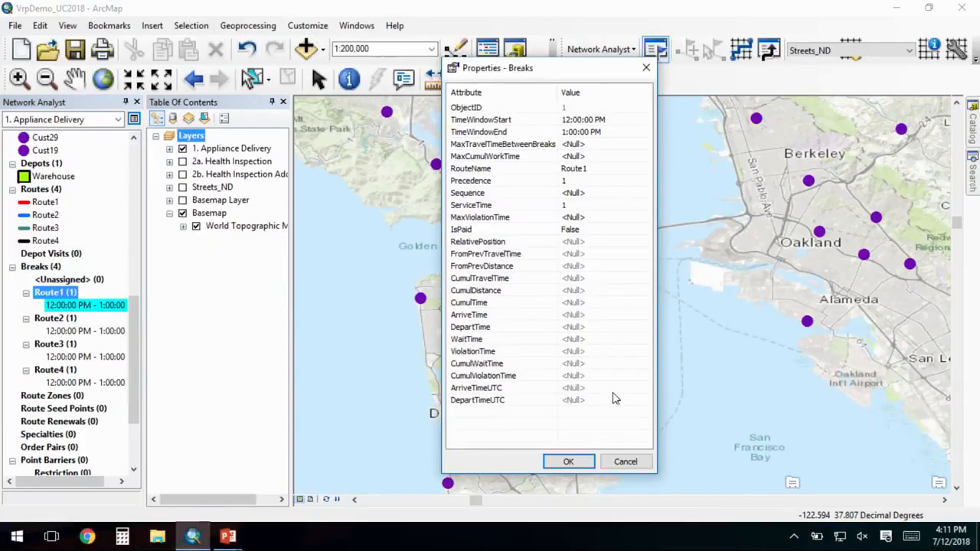
{"action": "left_click", "coordinate": [626, 461]}
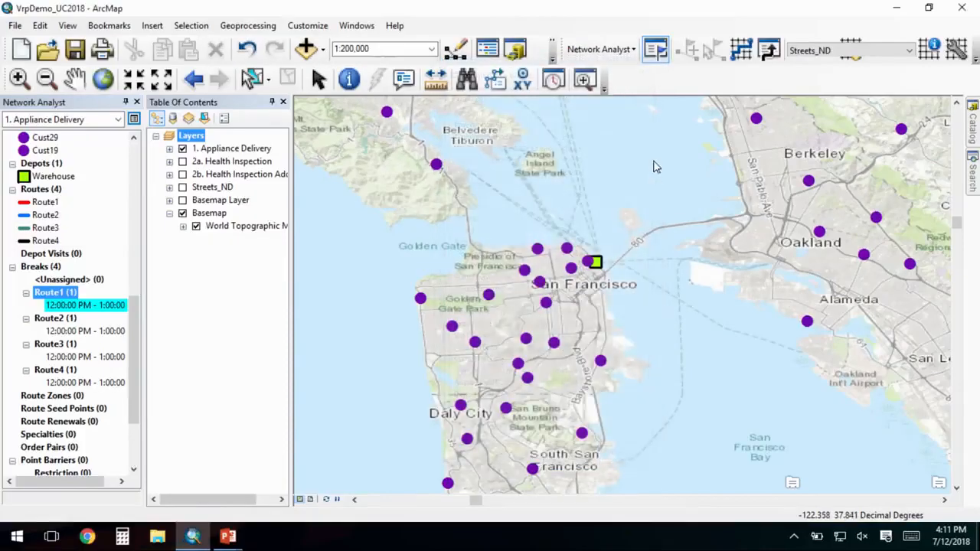
- Solve the Appliance Delivery problem and open the attribute table of the Routes class
{"action": "left_click", "coordinate": [741, 50]}
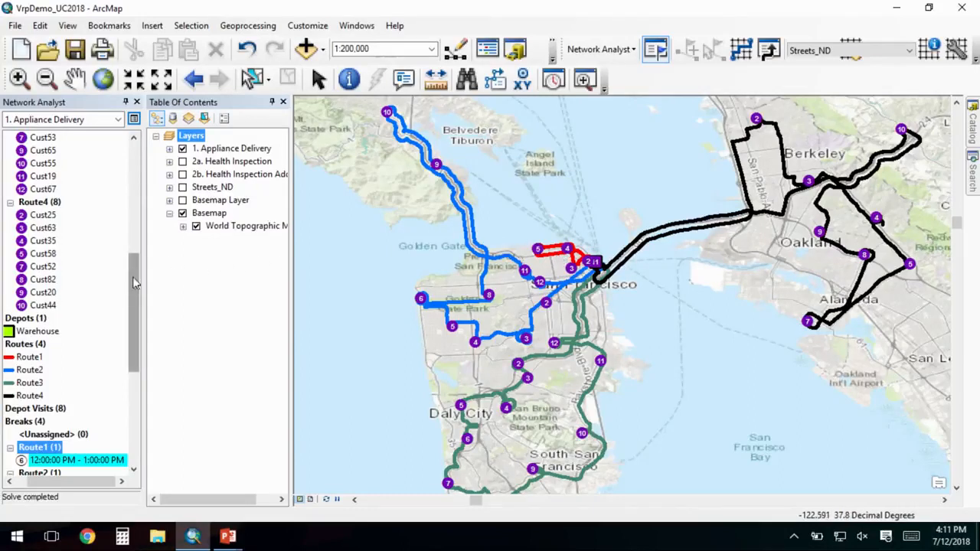
{"action": "left_click_drag", "start_coordinate": [101, 481], "coordinate": [79, 484]}
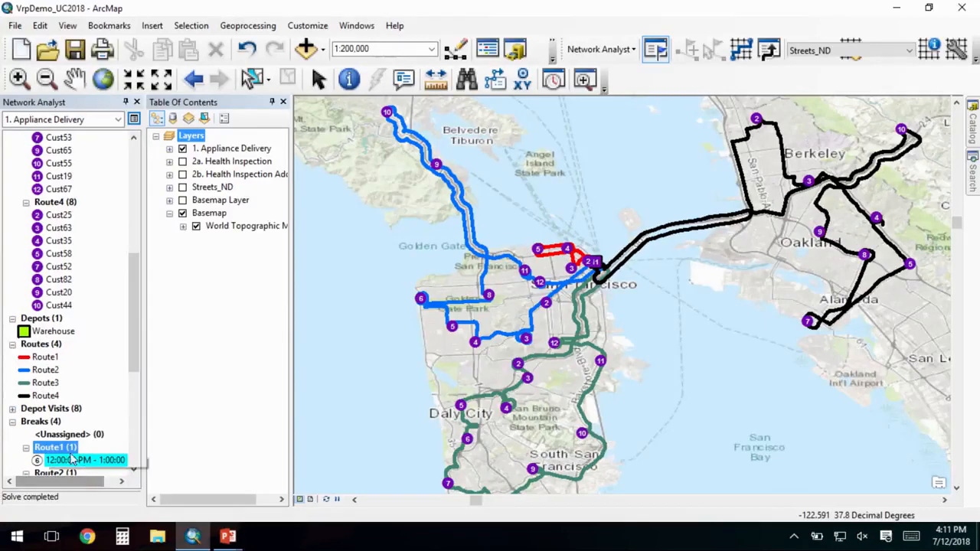
{"action": "right_click", "coordinate": [43, 343]}
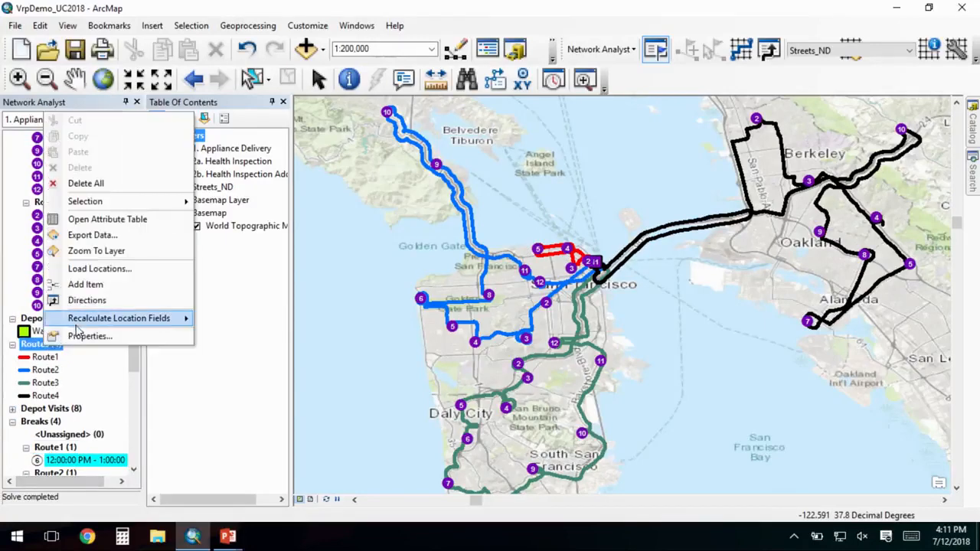
{"action": "left_click", "coordinate": [115, 219]}
- Examine the order counts, costs and total times in the Routes table, and view the statistics of the TotalTime column
{"action": "left_click_drag", "start_coordinate": [344, 421], "coordinate": [657, 416]}
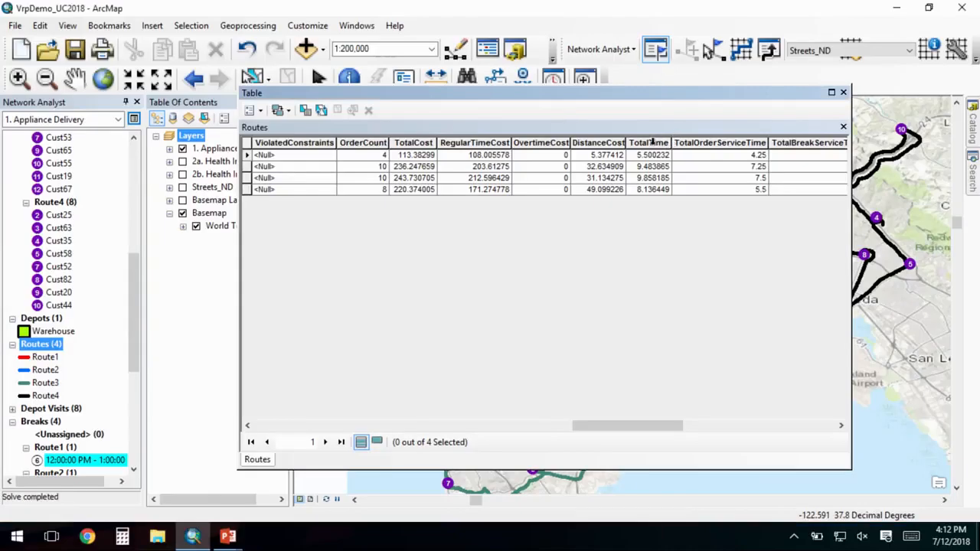
{"action": "right_click", "coordinate": [653, 142]}
{"action": "left_click", "coordinate": [697, 218]}
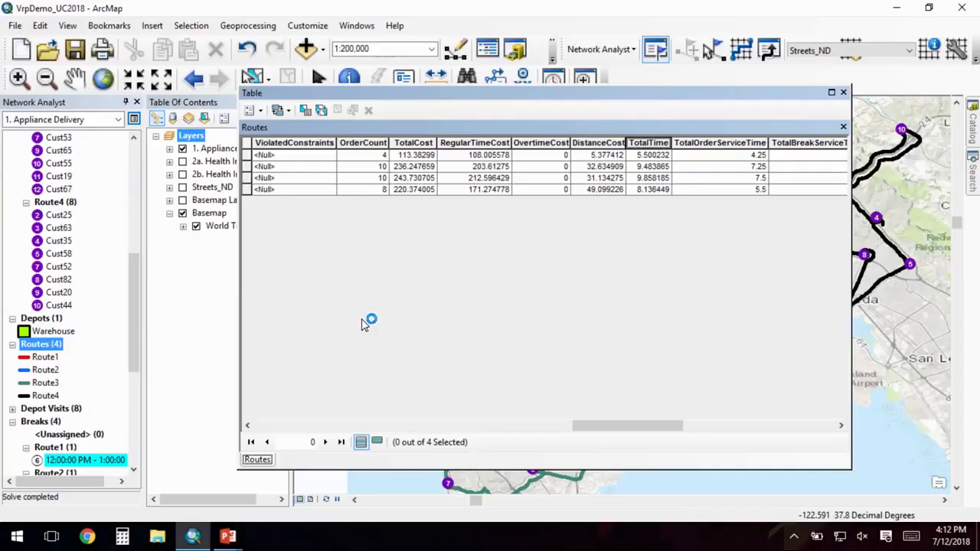
- Calculate the OvertimeStartTime field as 8 for all routes in the Routes table
{"action": "left_click_drag", "start_coordinate": [628, 428], "coordinate": [483, 420]}
{"action": "right_click", "coordinate": [466, 144]}
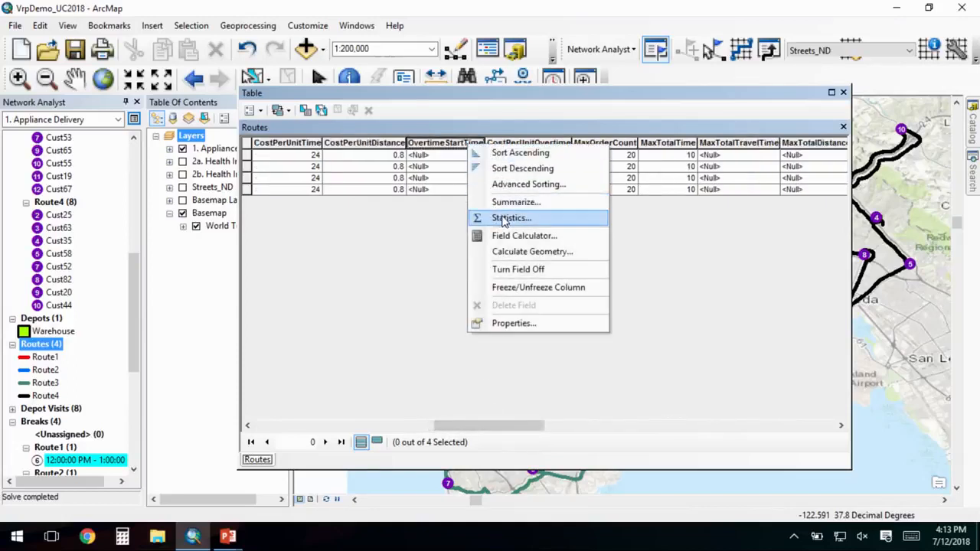
{"action": "left_click", "coordinate": [501, 218]}
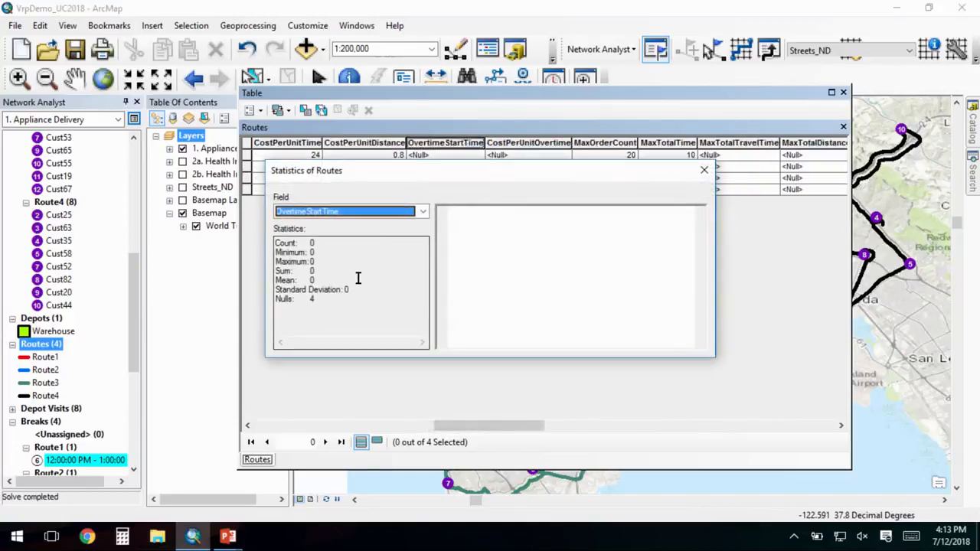
{"action": "left_click", "coordinate": [704, 170]}
{"action": "right_click", "coordinate": [450, 144]}
{"action": "left_click", "coordinate": [504, 235]}
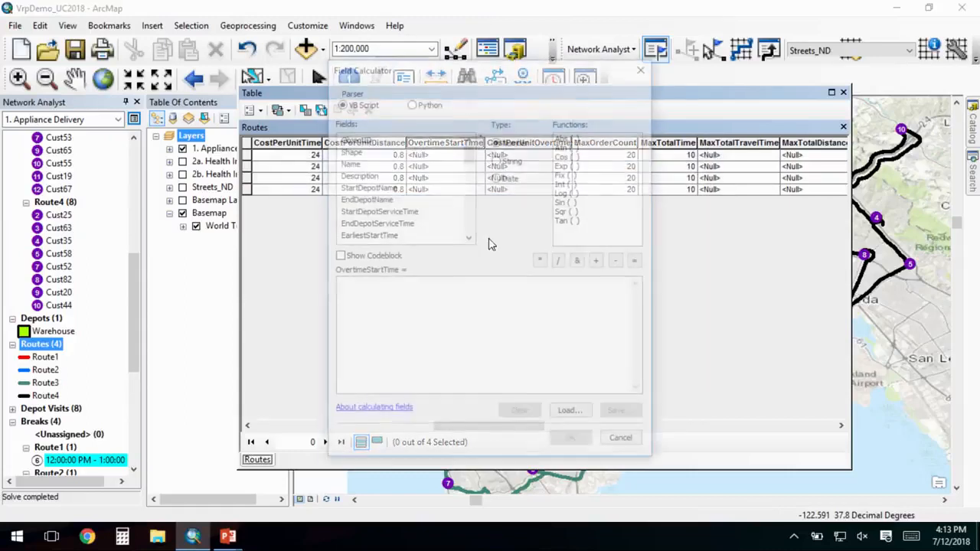
{"action": "type", "text": "8"}
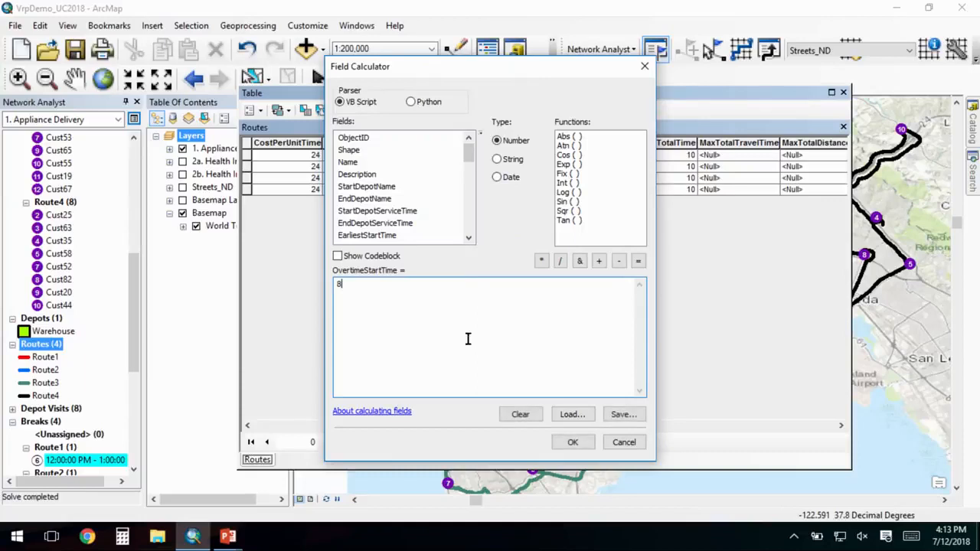
{"action": "left_click", "coordinate": [573, 442]}
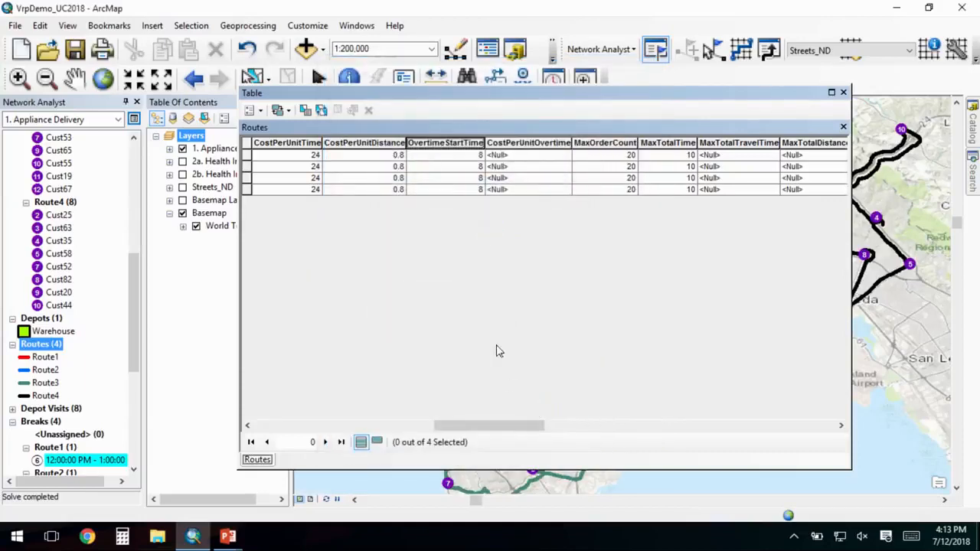
- Calculate the CostPerUnitOvertime field as 48 for all routes and close the Routes table
{"action": "right_click", "coordinate": [539, 147]}
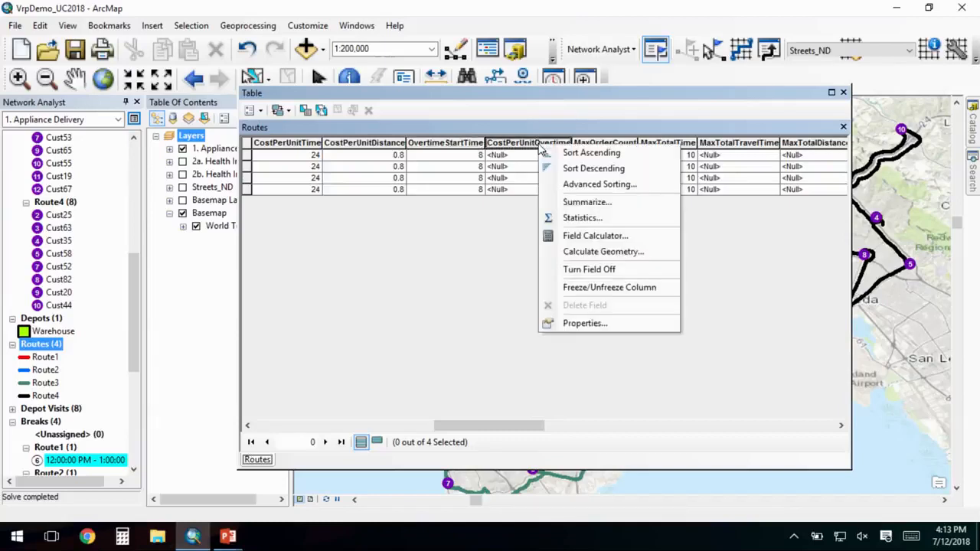
{"action": "left_click", "coordinate": [593, 236]}
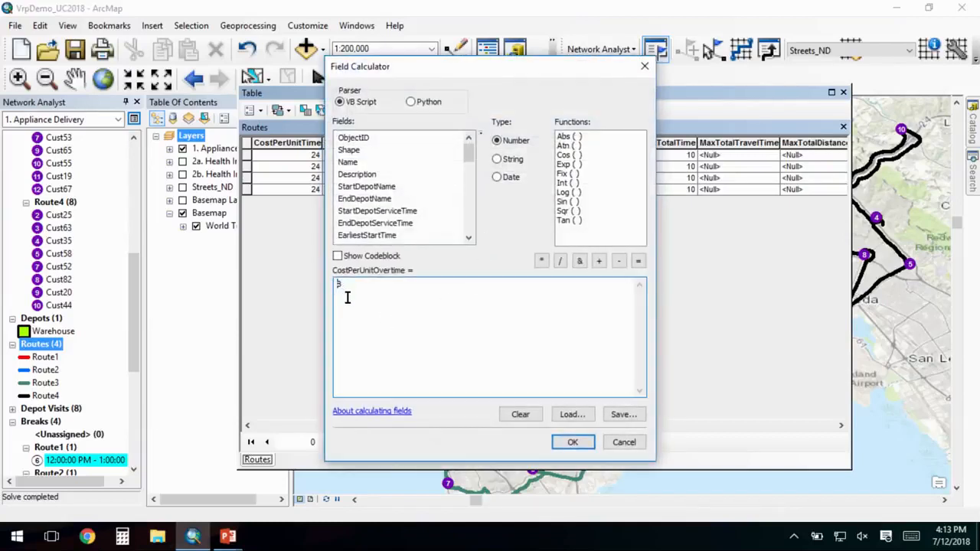
{"action": "type", "text": "48"}
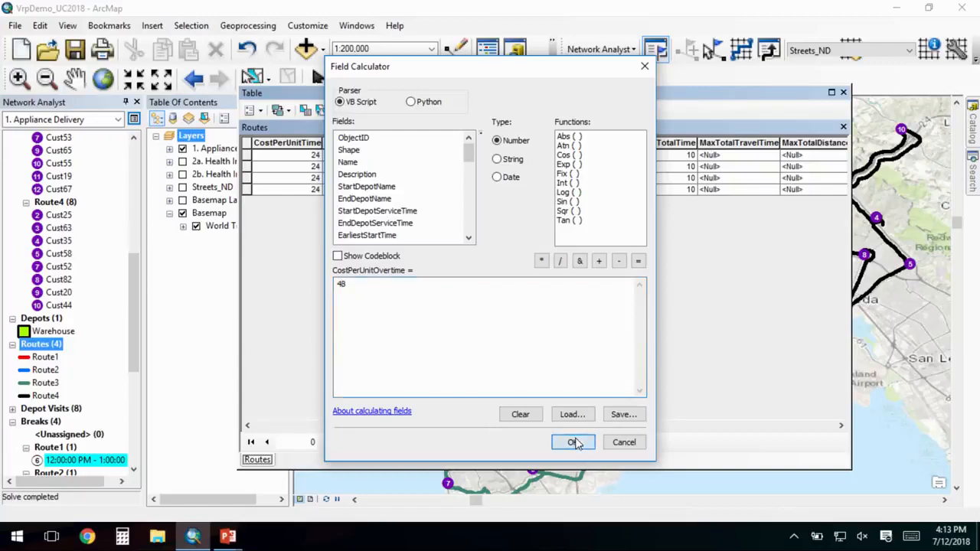
{"action": "left_click", "coordinate": [575, 442]}
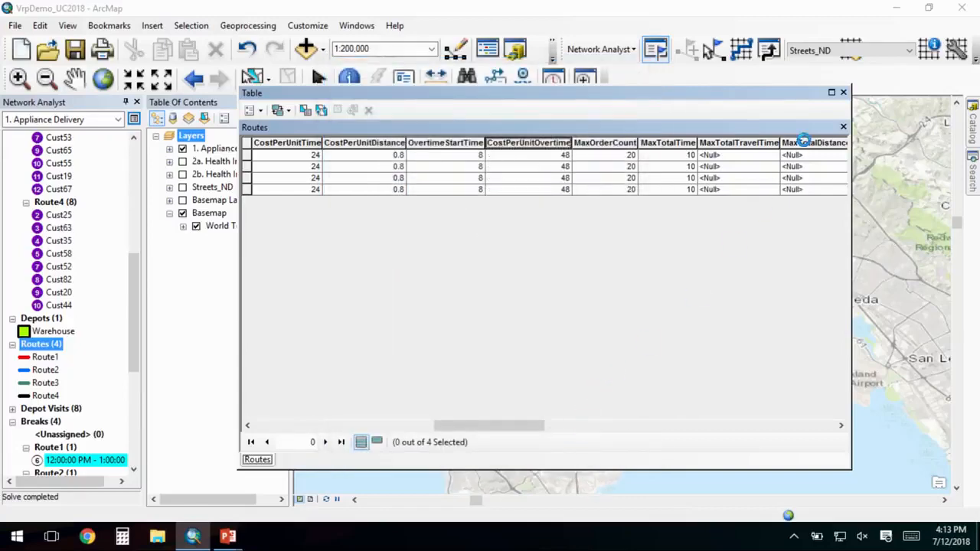
{"action": "left_click", "coordinate": [843, 92]}
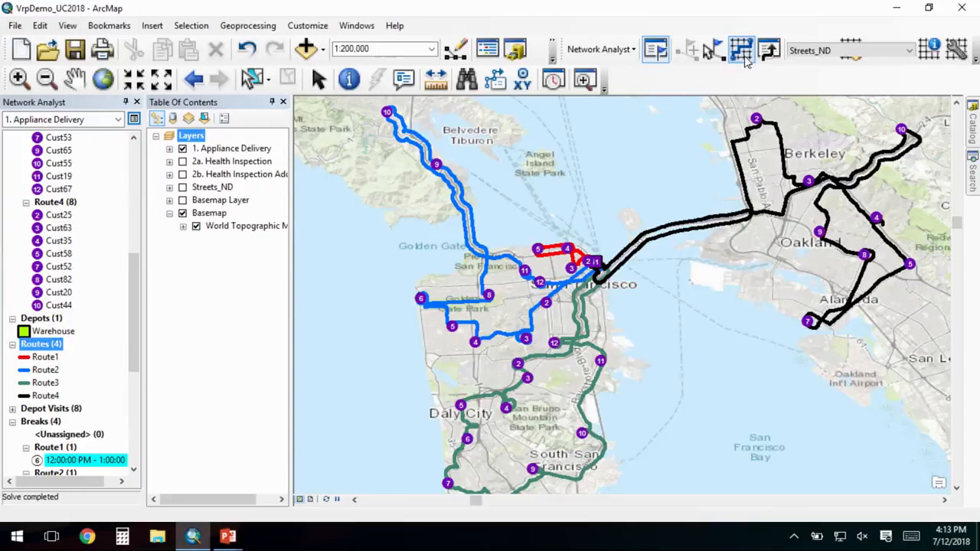
- Solve the problem again with the overtime settings and examine the order counts, costs and total times in the Routes table
{"action": "left_click", "coordinate": [742, 53]}
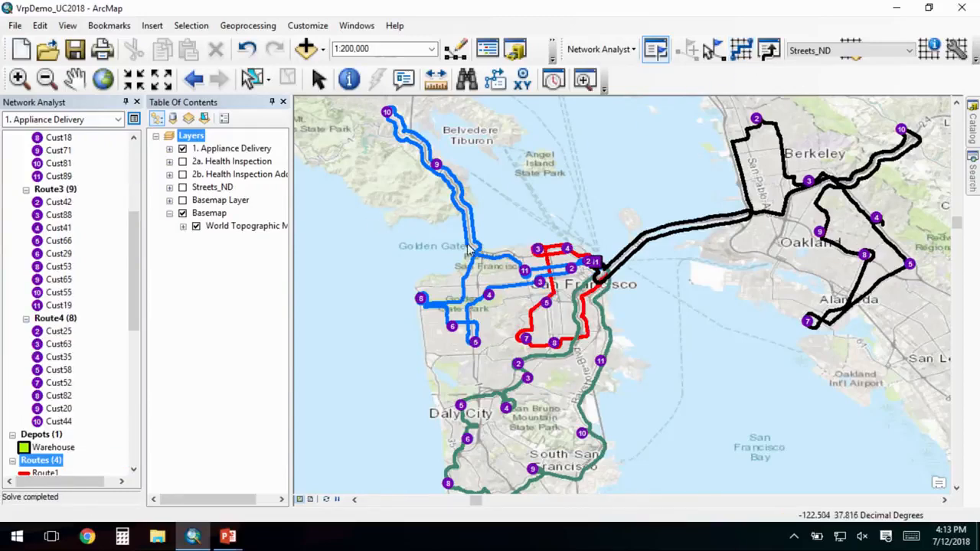
{"action": "scroll", "coordinate": [58, 272], "scroll_direction": "down", "scroll_amount": 3}
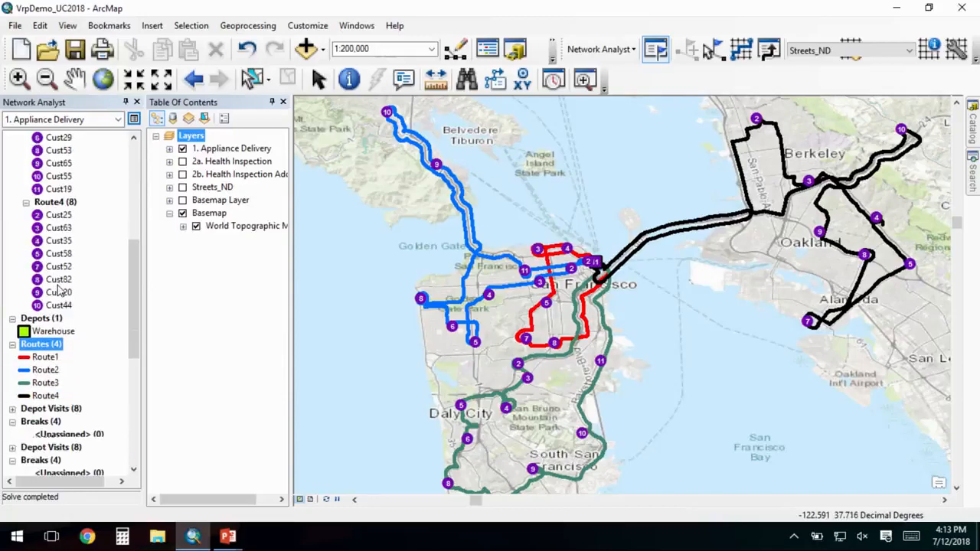
{"action": "right_click", "coordinate": [44, 346]}
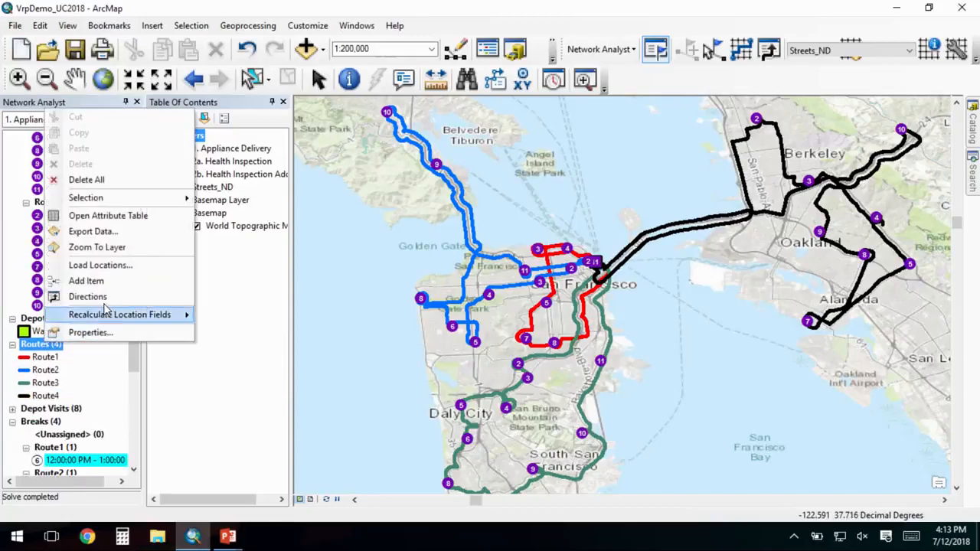
{"action": "left_click", "coordinate": [99, 216]}
{"action": "left_click_drag", "start_coordinate": [332, 426], "coordinate": [652, 427]}
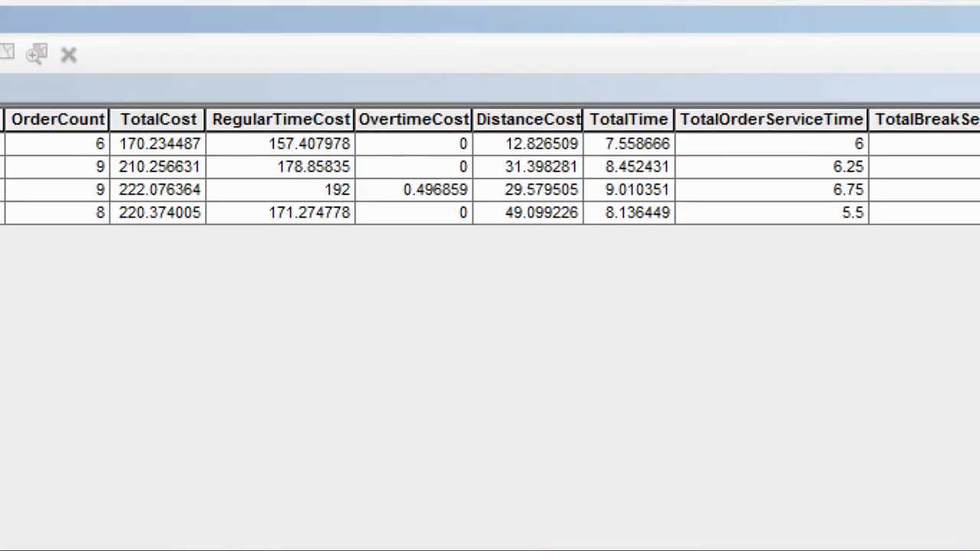